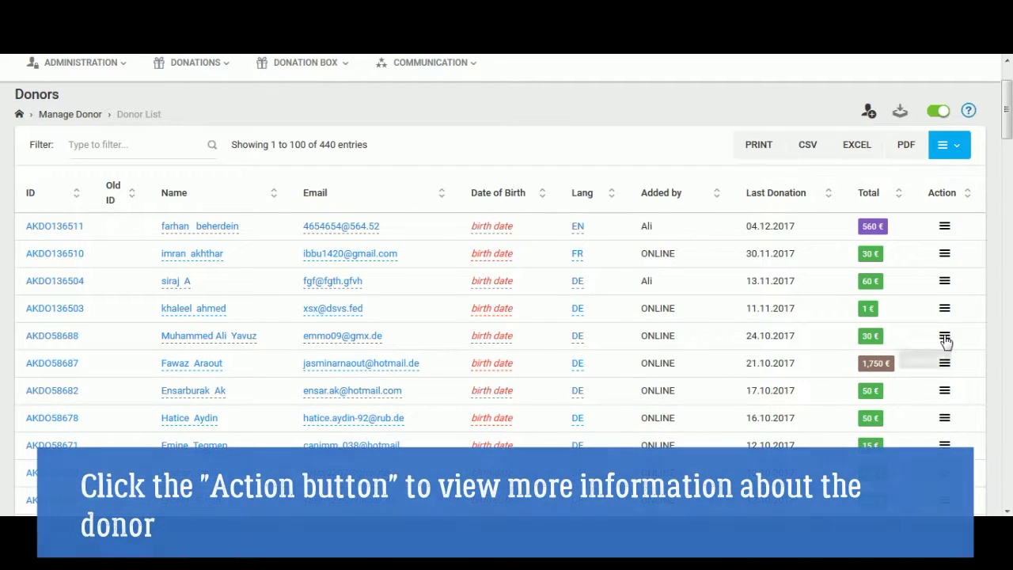
Open the donations page of the donor in the list whose last donation is dated 24.10.2017.
click(943, 335)
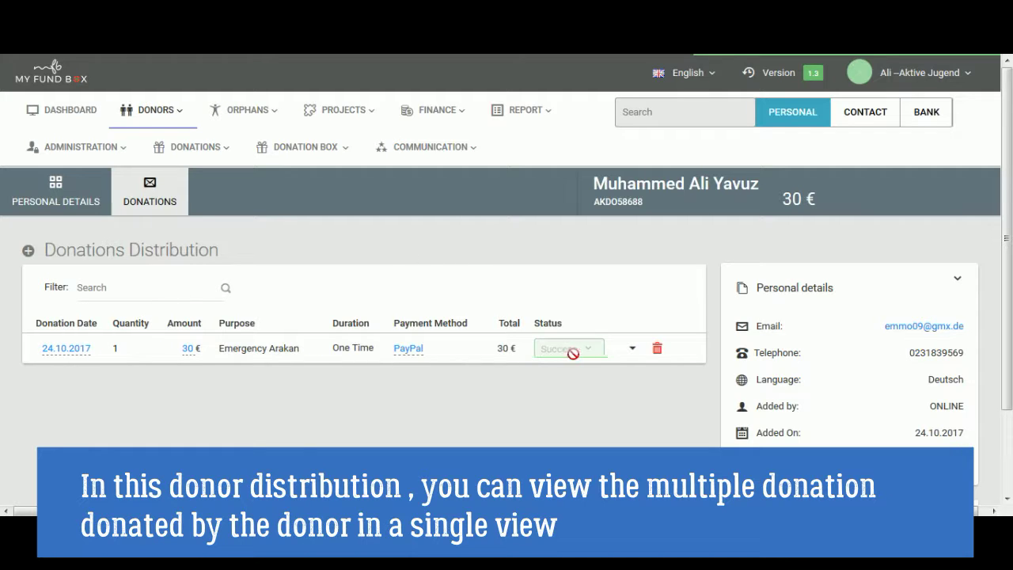
scroll(784, 325, down, 1)
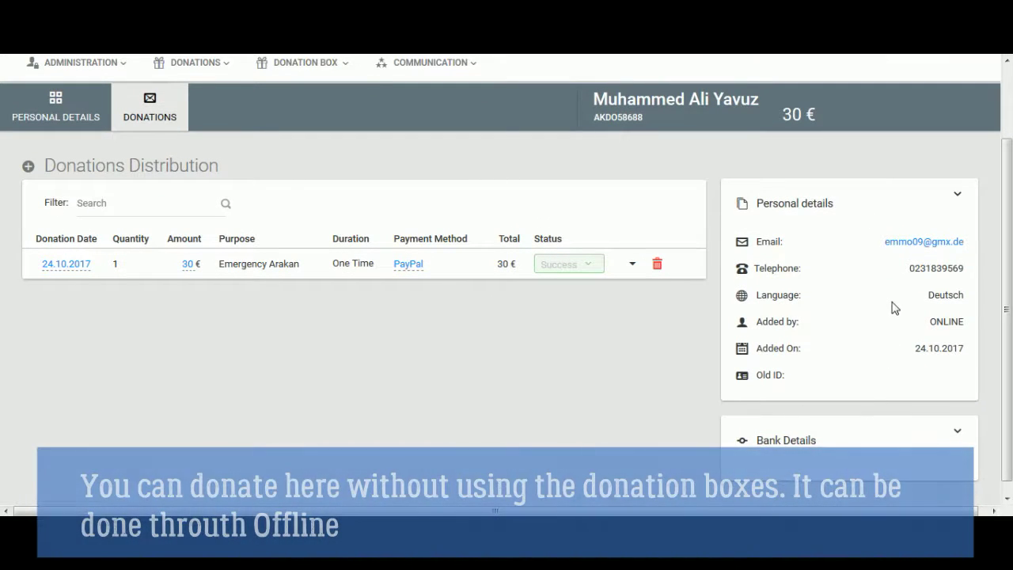
scroll(650, 268, up, 1)
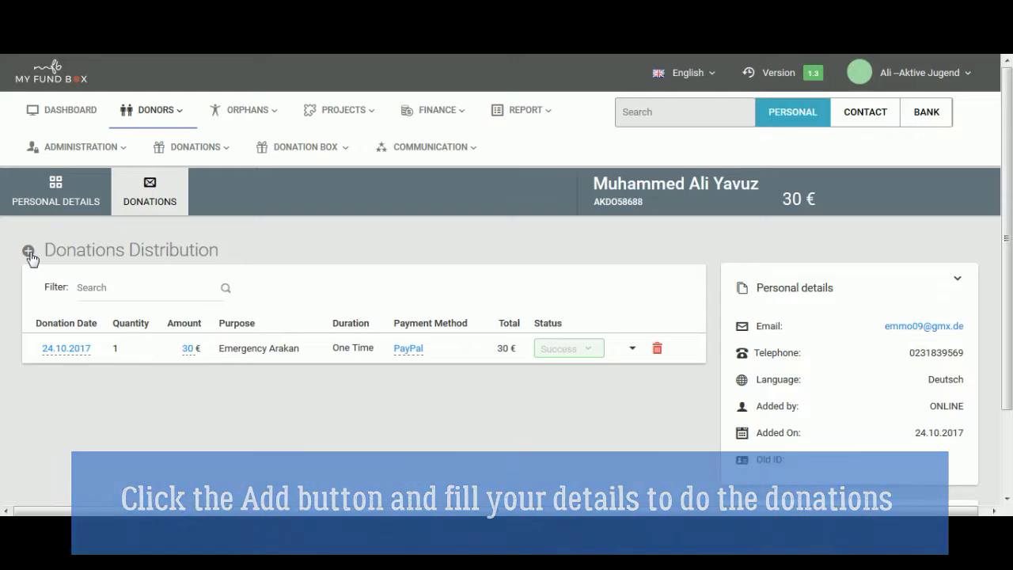
Add a new donation entry for this donor with the purpose Orphan Fund - unique (10 €).
click(29, 252)
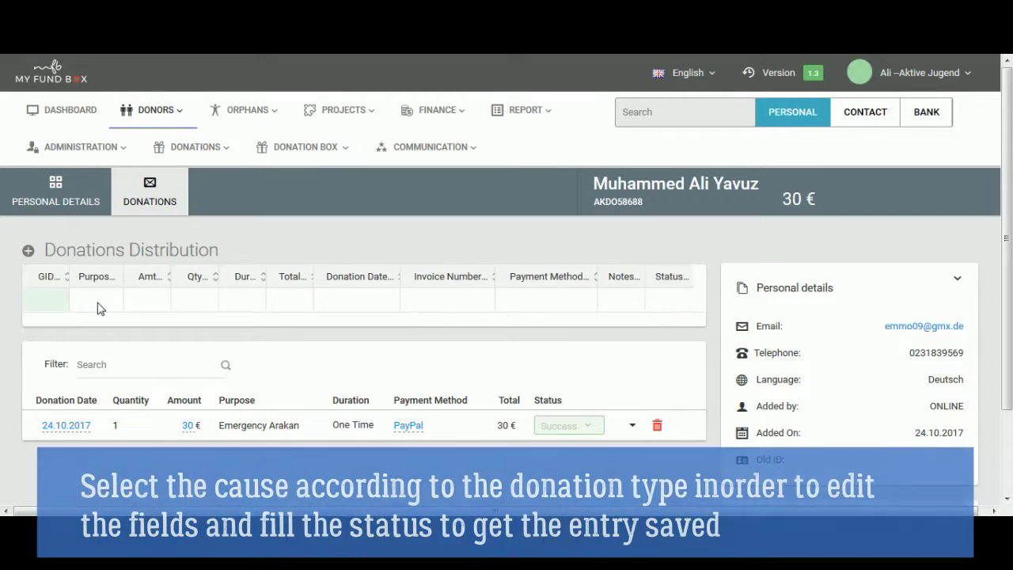
click(99, 301)
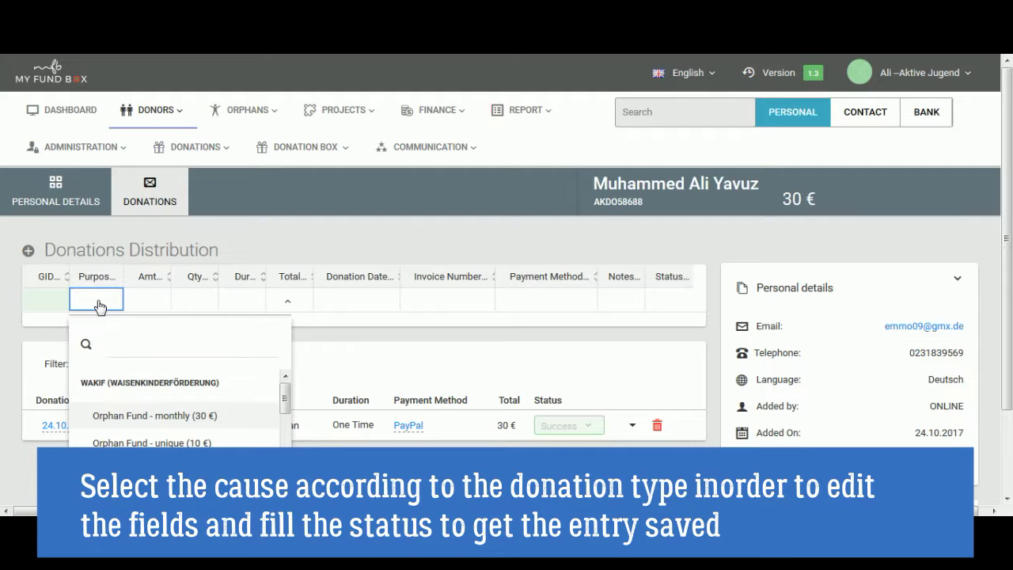
scroll(111, 295, down, 1)
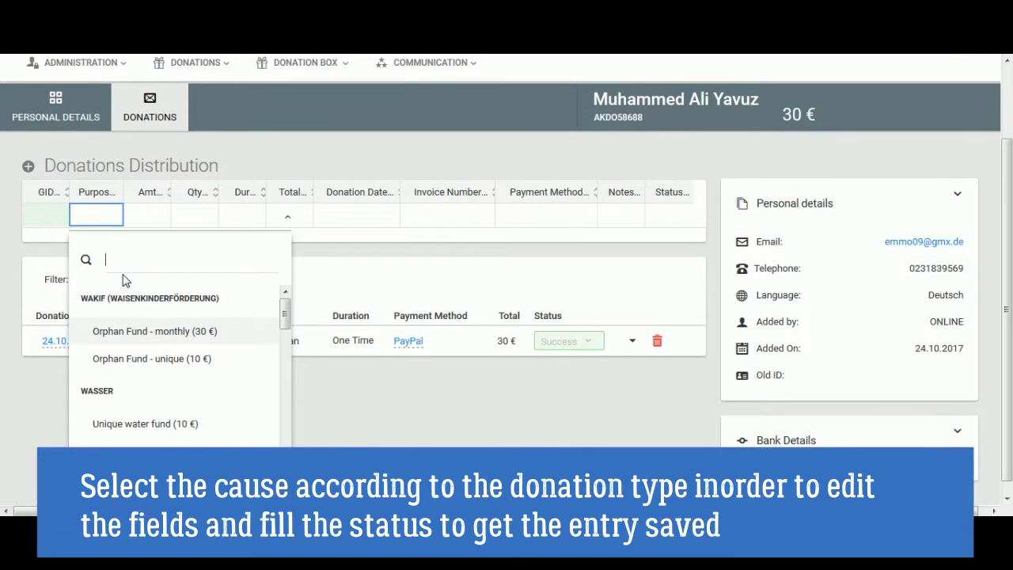
click(165, 359)
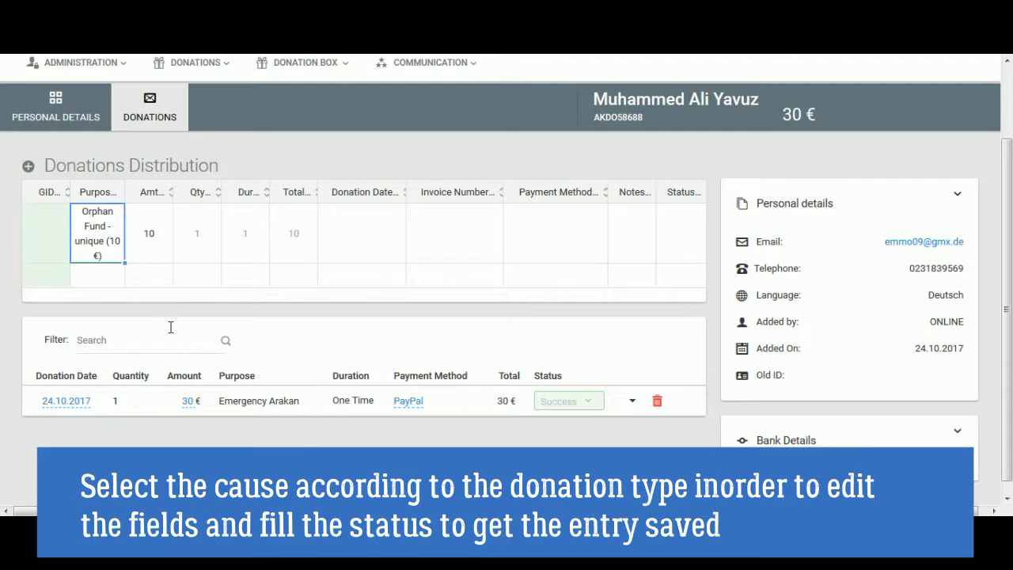
Set the donation date of the Orphan Fund - unique entry to 05.12.2017.
click(362, 244)
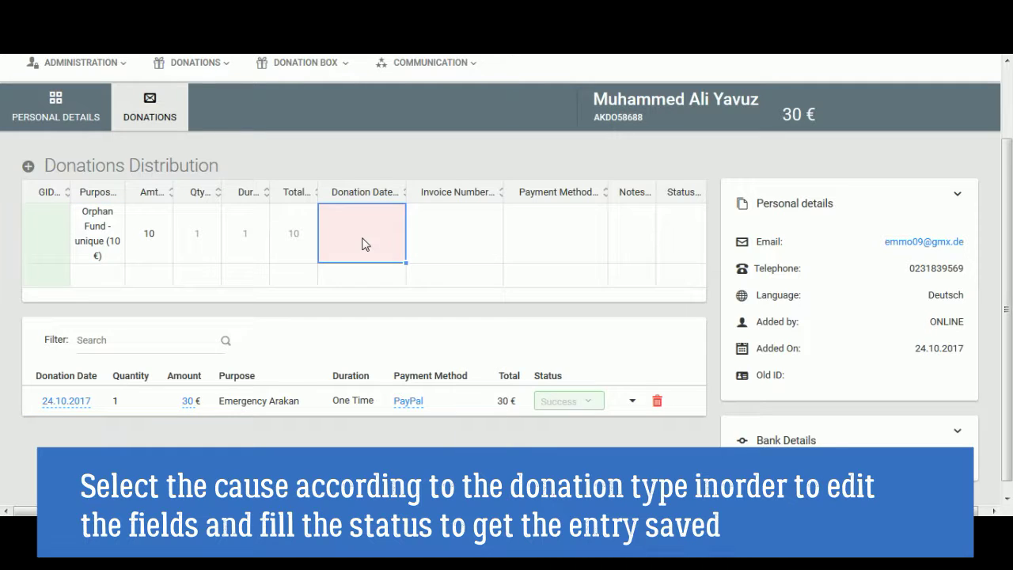
click(364, 243)
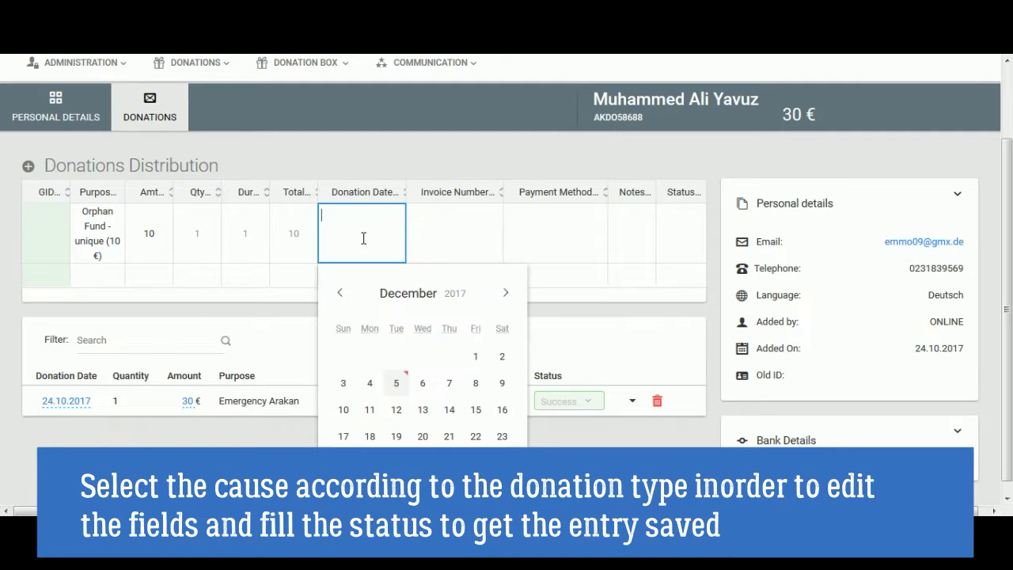
click(398, 383)
click(465, 223)
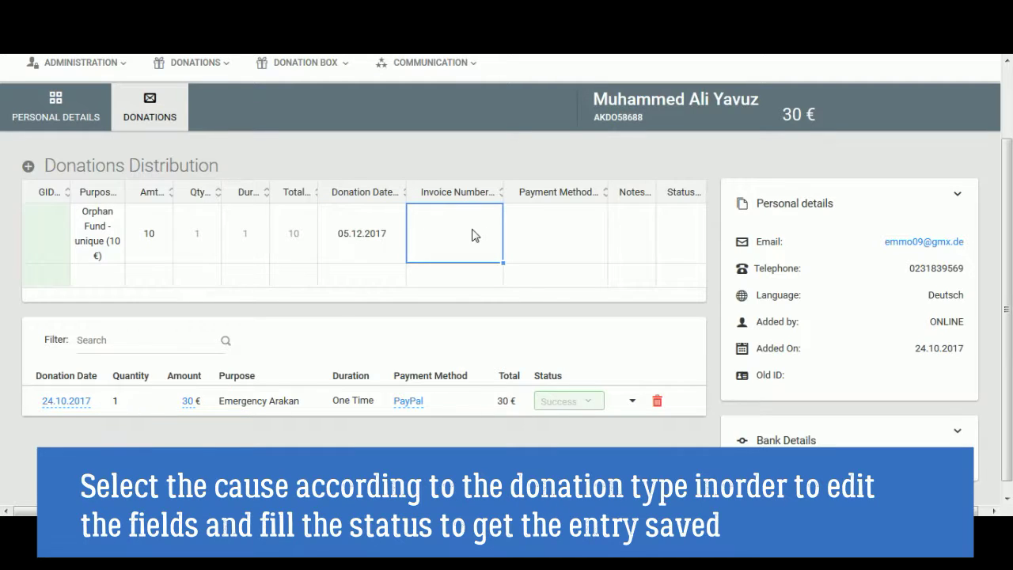
Set the Orphan Fund entry's payment method to PayPal and its status to Success to save the donation.
click(565, 237)
click(565, 238)
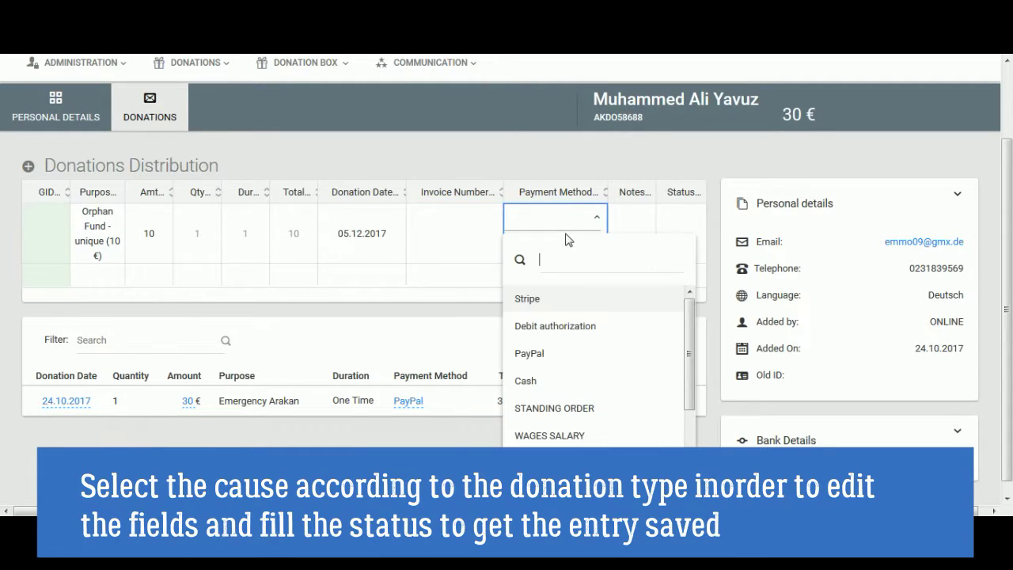
click(526, 353)
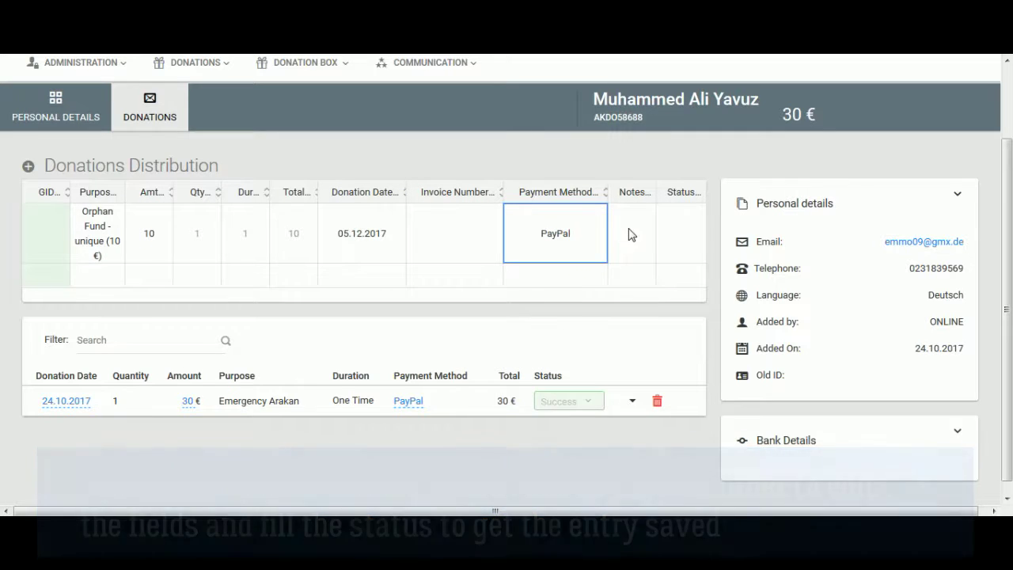
click(678, 236)
click(678, 235)
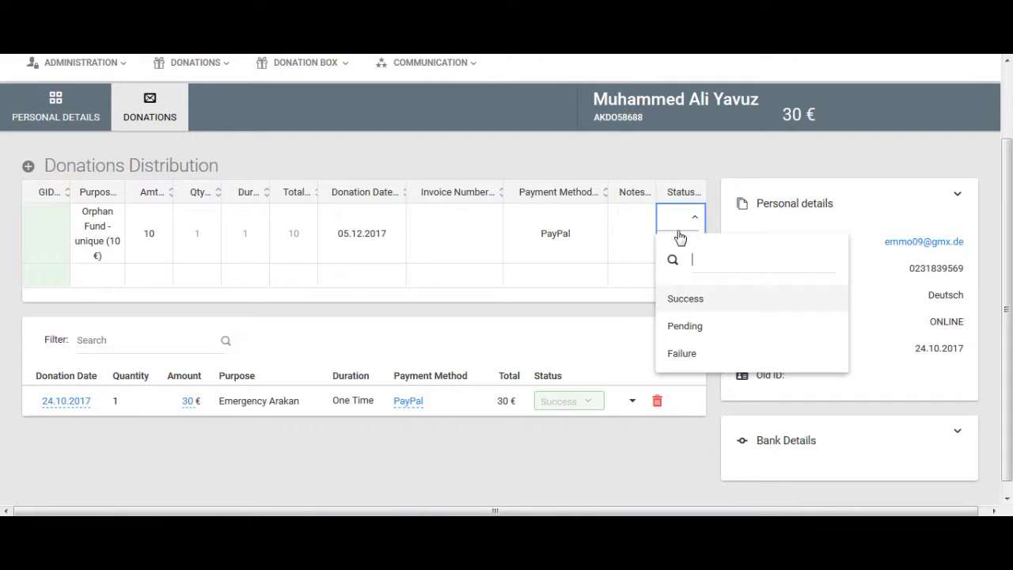
click(682, 301)
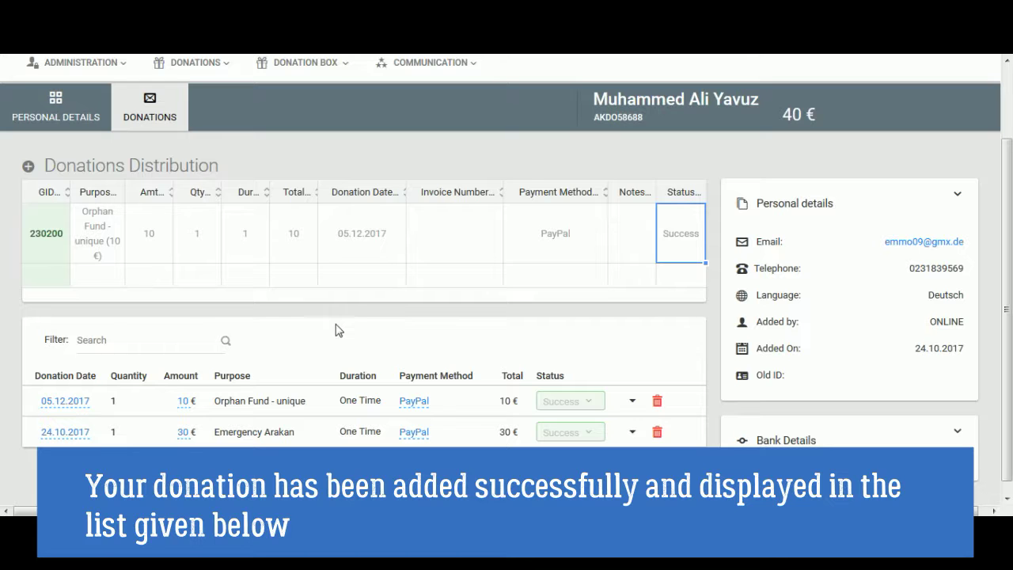
Start a second donation entry in the empty row with the purpose Wells in Bangladesh (500 €).
click(100, 277)
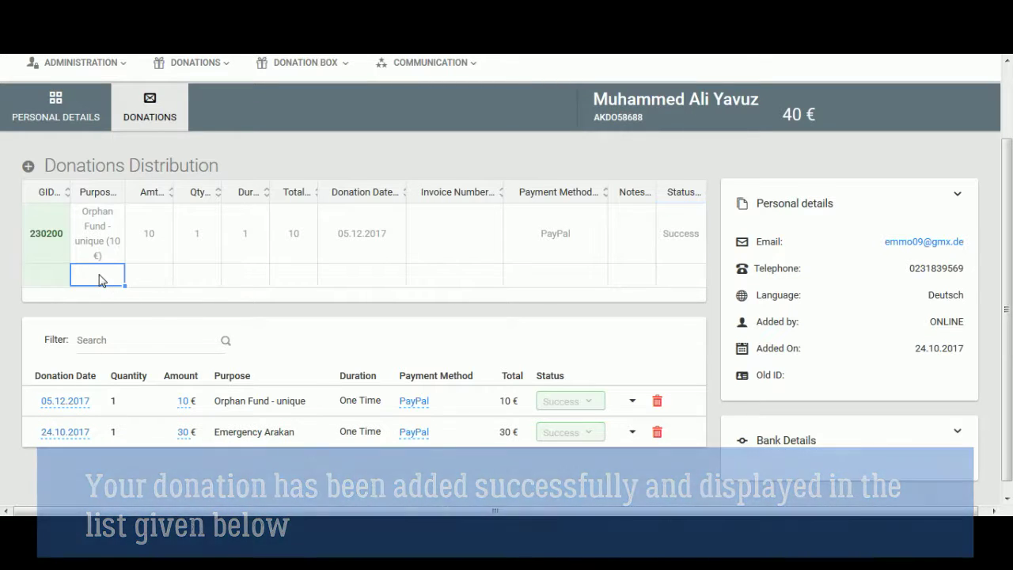
click(101, 280)
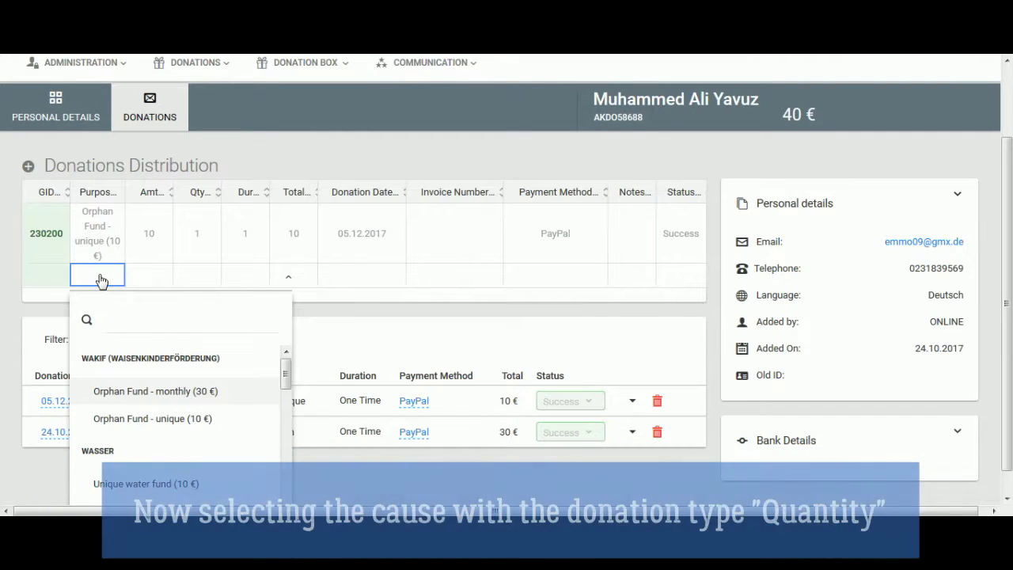
text(we)
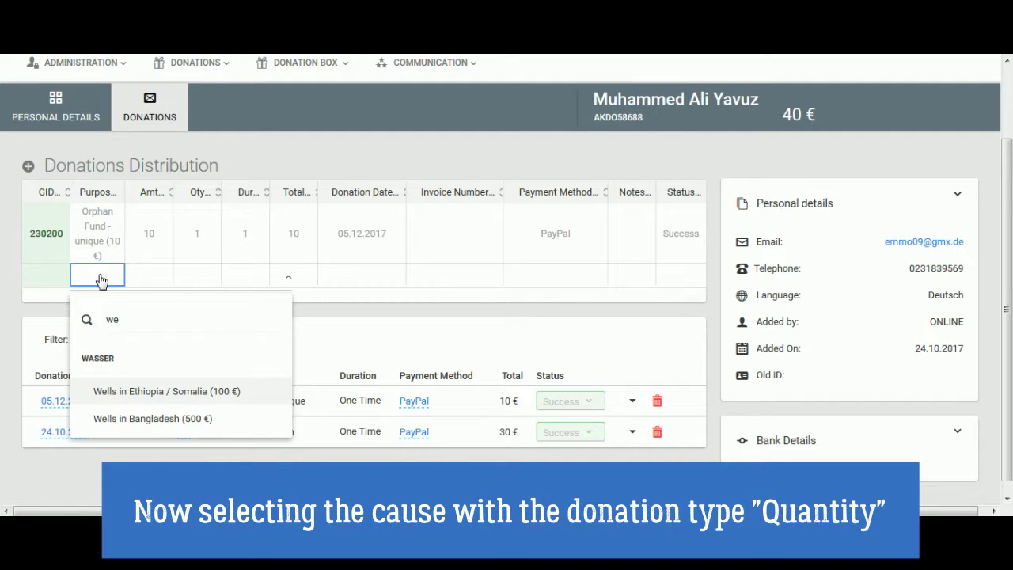
click(154, 424)
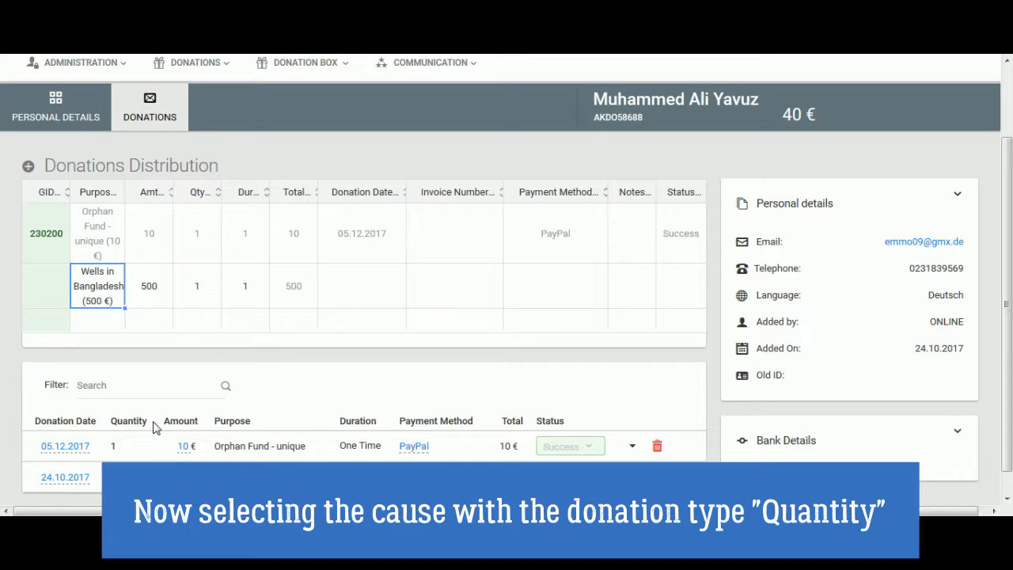
Complete the Wells in Bangladesh entry with donation date 05.12.2017, payment method Debit authorization and status Success.
click(364, 293)
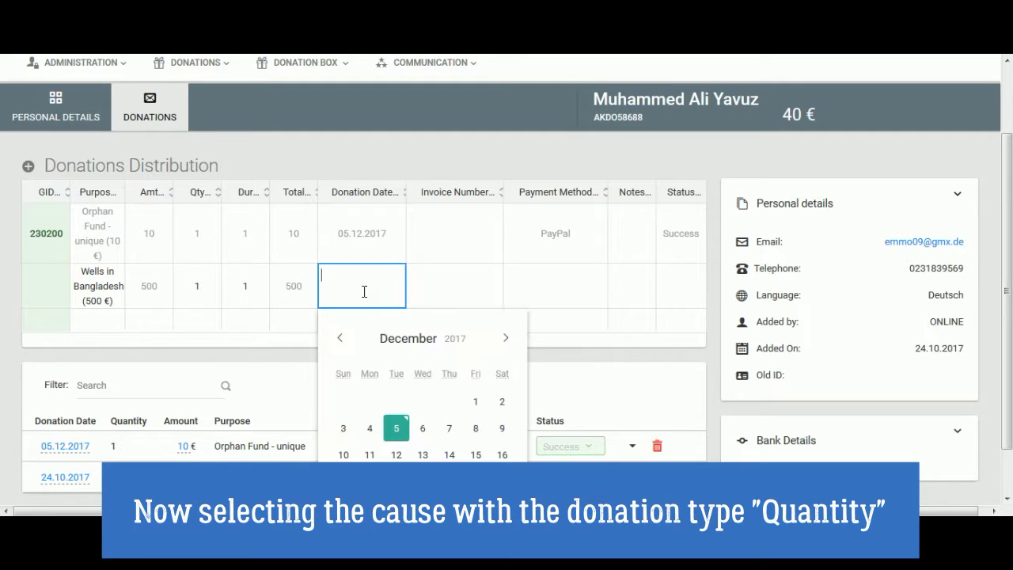
click(397, 428)
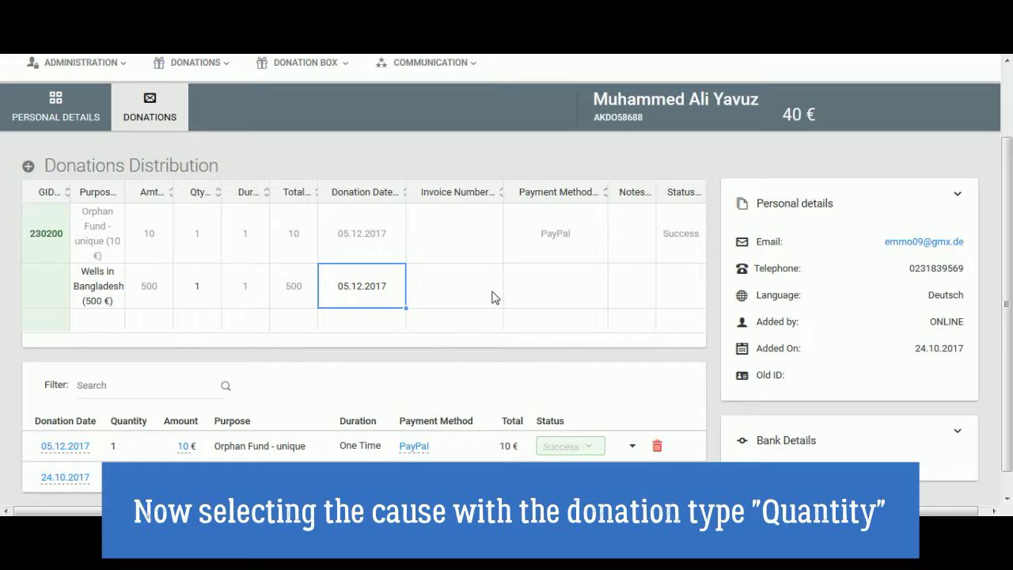
click(539, 293)
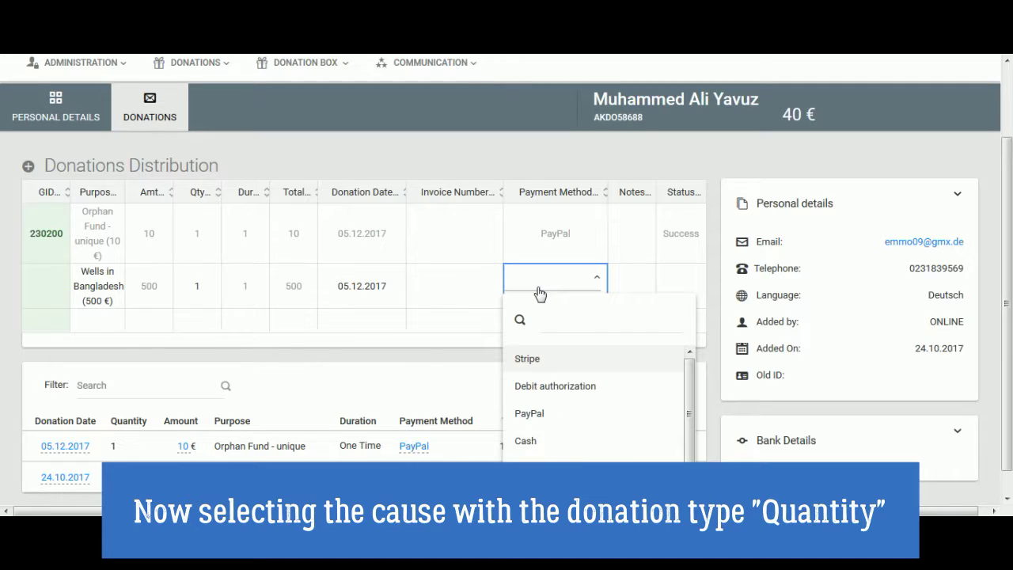
click(536, 387)
click(678, 292)
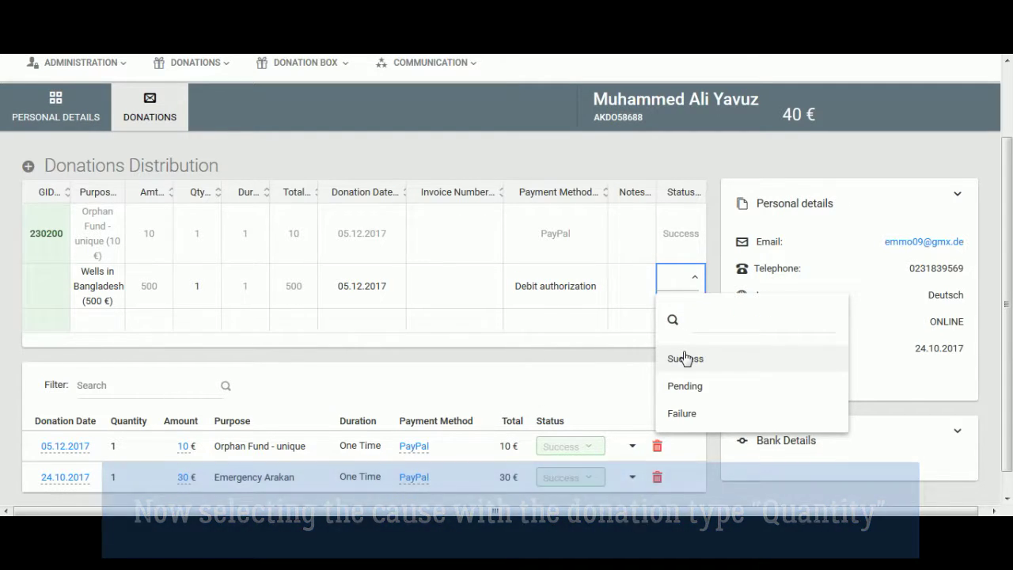
click(684, 359)
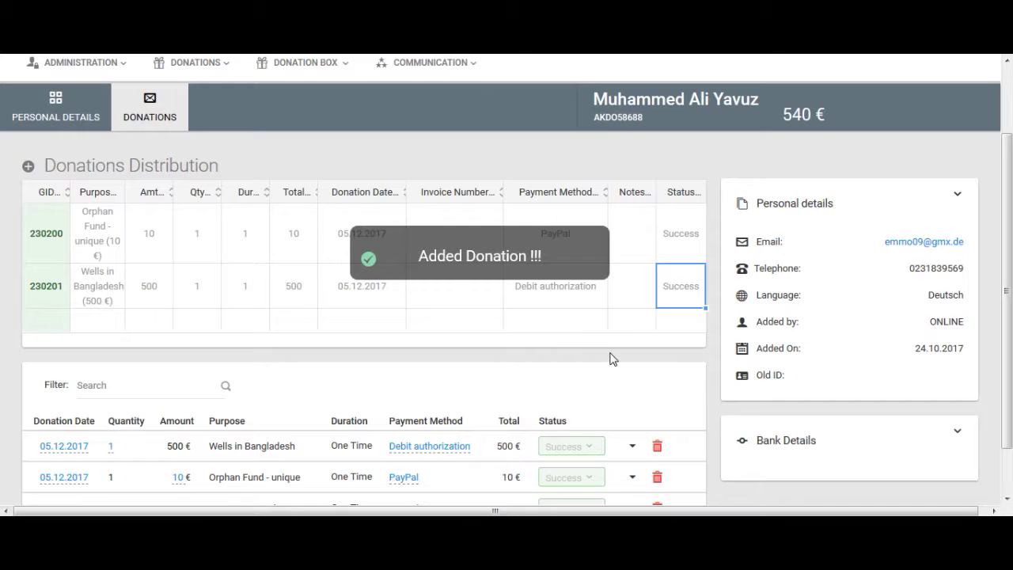
Reload the donor's donations page to clear the entry rows above the donation list.
scroll(609, 356, down, 1)
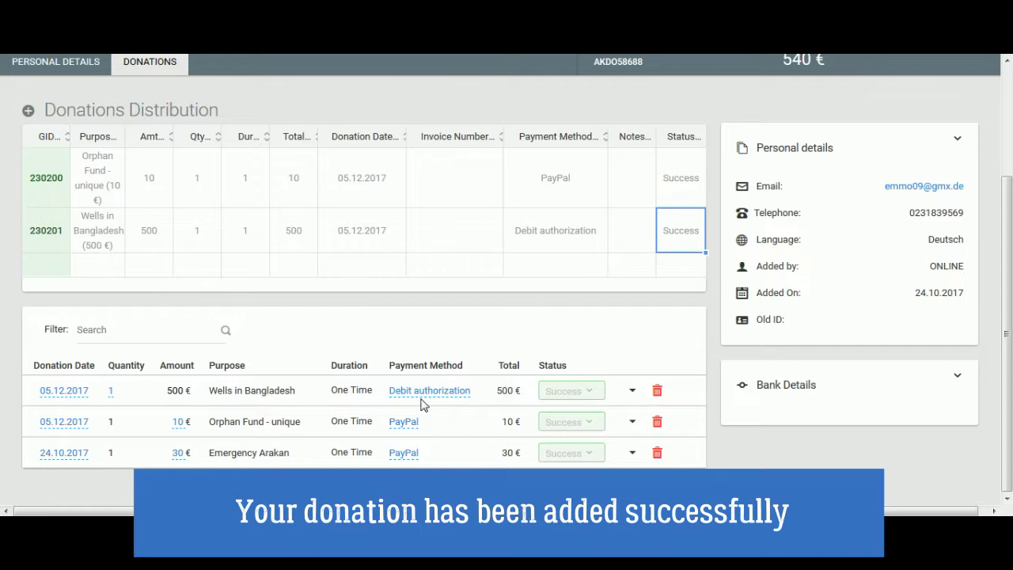
key(F5)
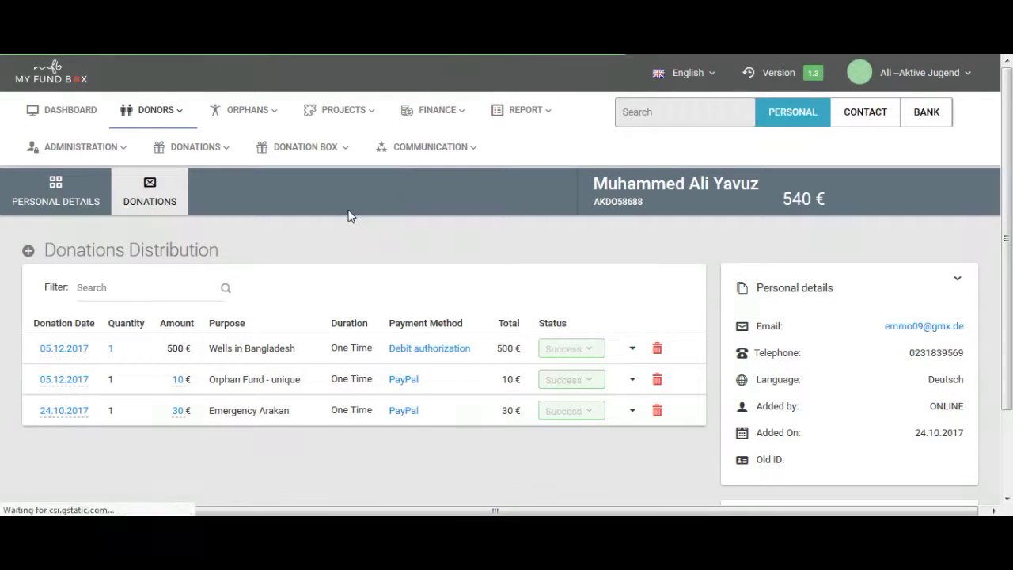
scroll(350, 214, down, 1)
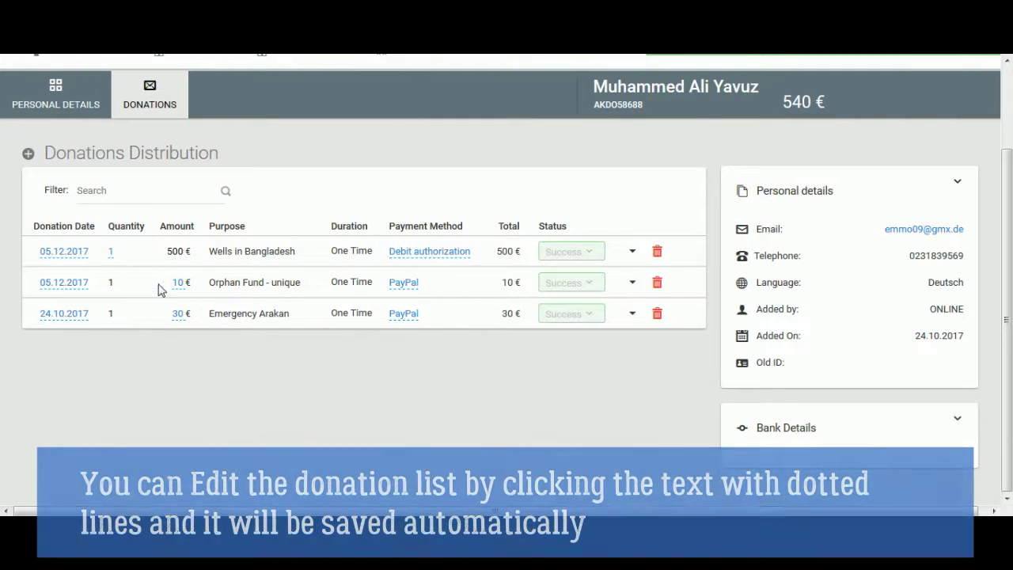
Set the Wells in Bangladesh donation's quantity to 2 and the Orphan Fund - unique donation's amount to 100 €.
click(113, 253)
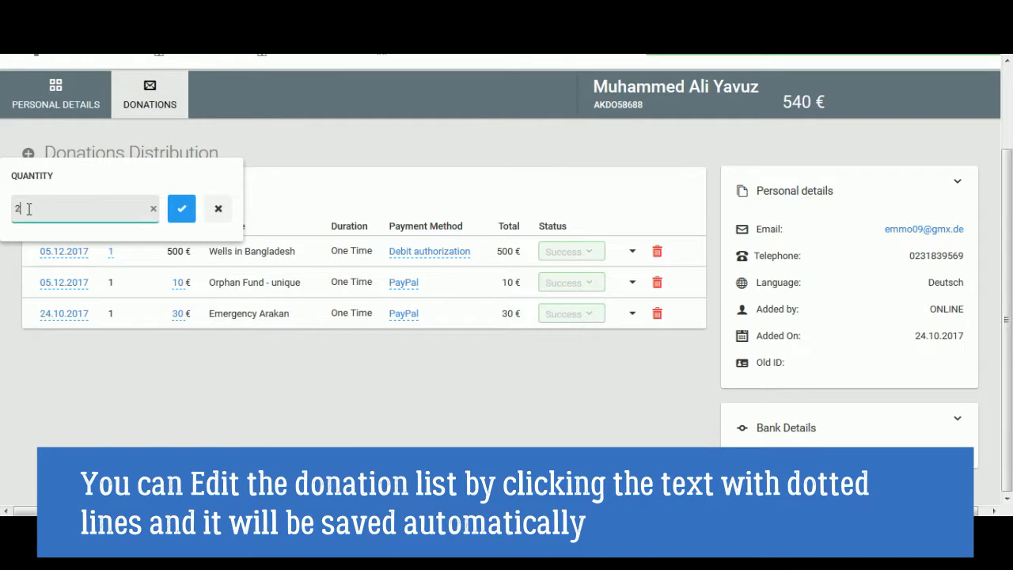
text(2)
click(181, 208)
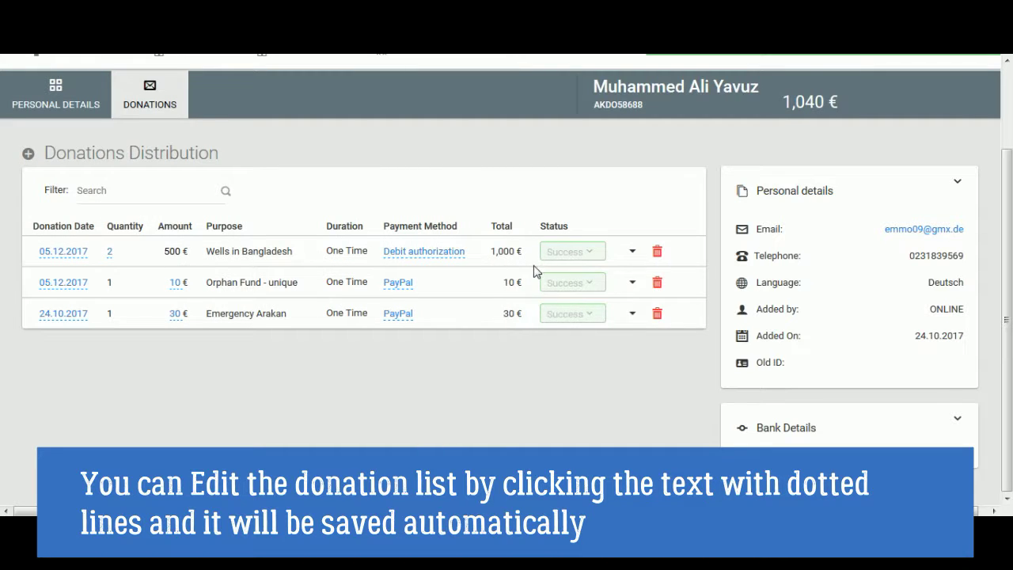
click(177, 287)
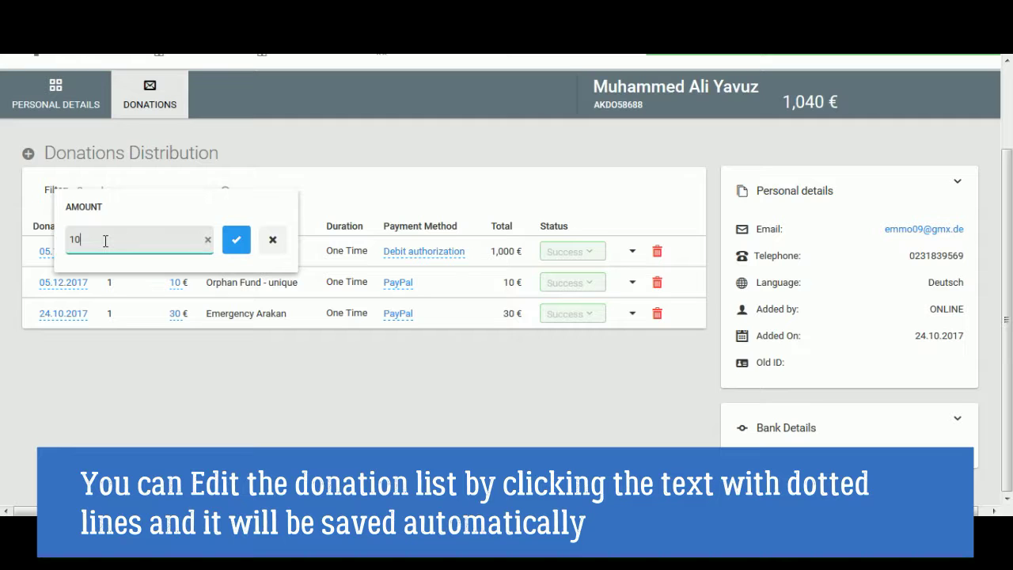
key(Return)
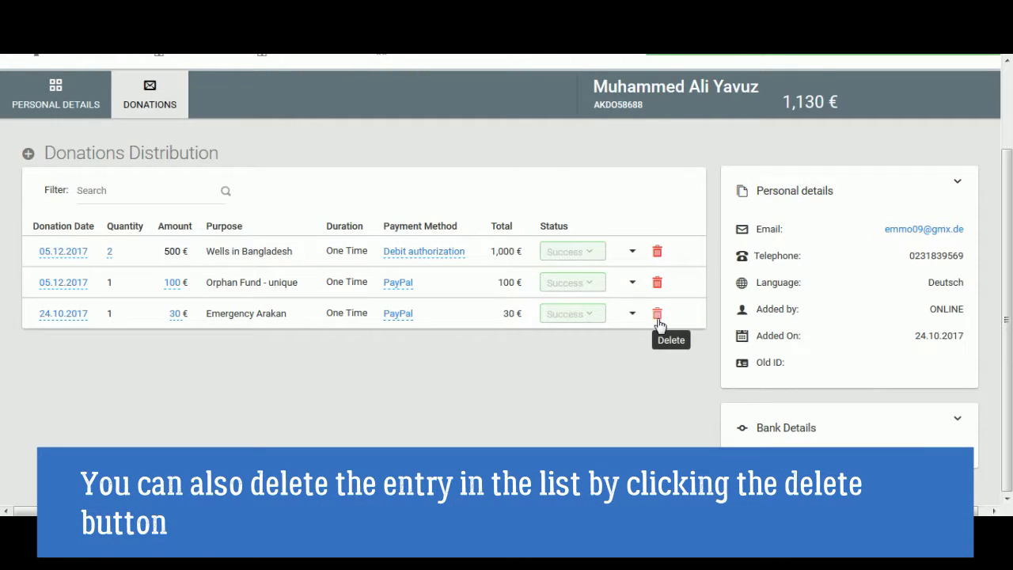
Delete the Emergency Arakan donation dated 24.10.2017 from the donation list and confirm the deletion.
click(657, 315)
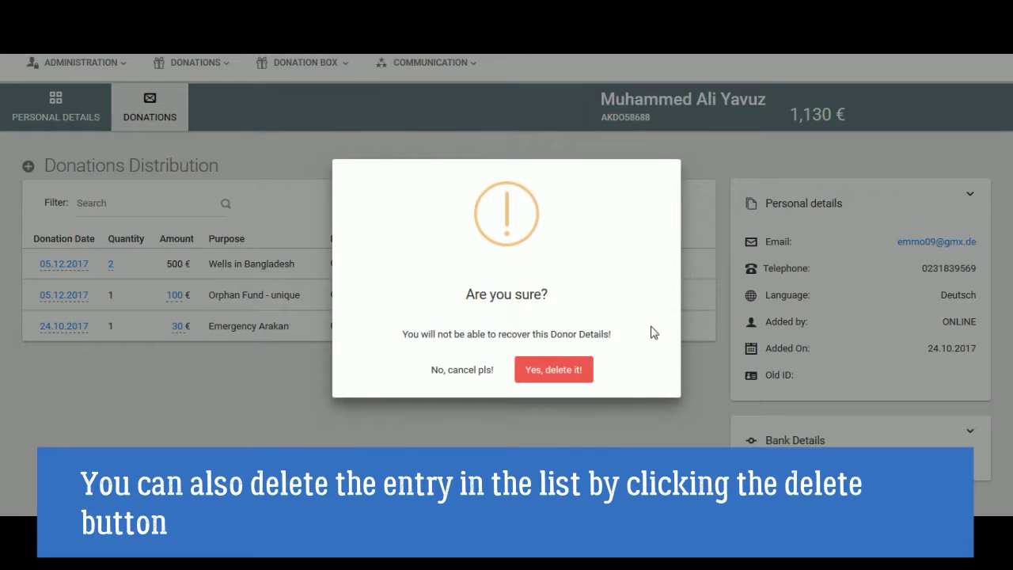
click(553, 372)
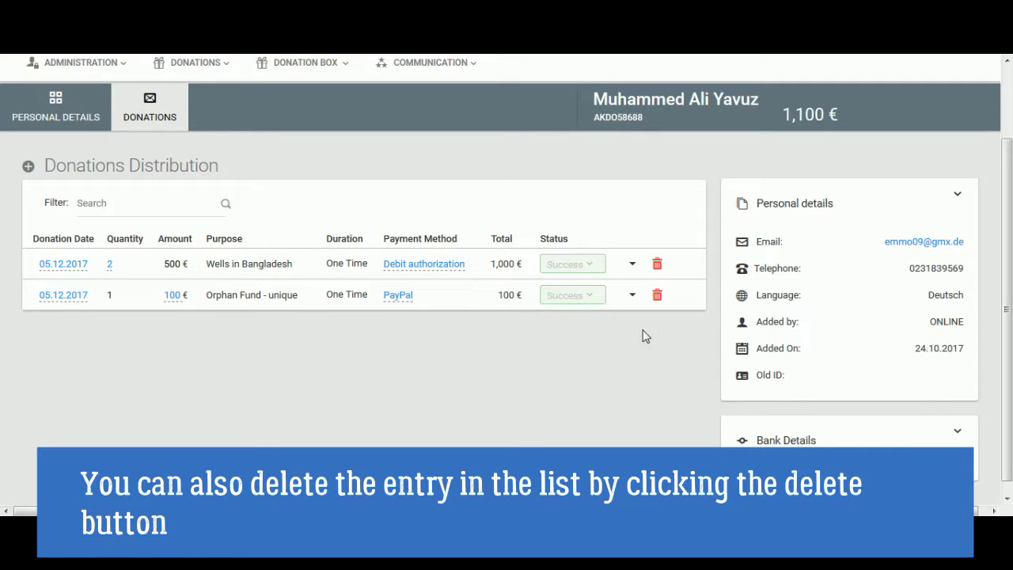
scroll(549, 346, up, 2)
scroll(547, 342, down, 2)
scroll(459, 264, up, 2)
scroll(461, 273, down, 2)
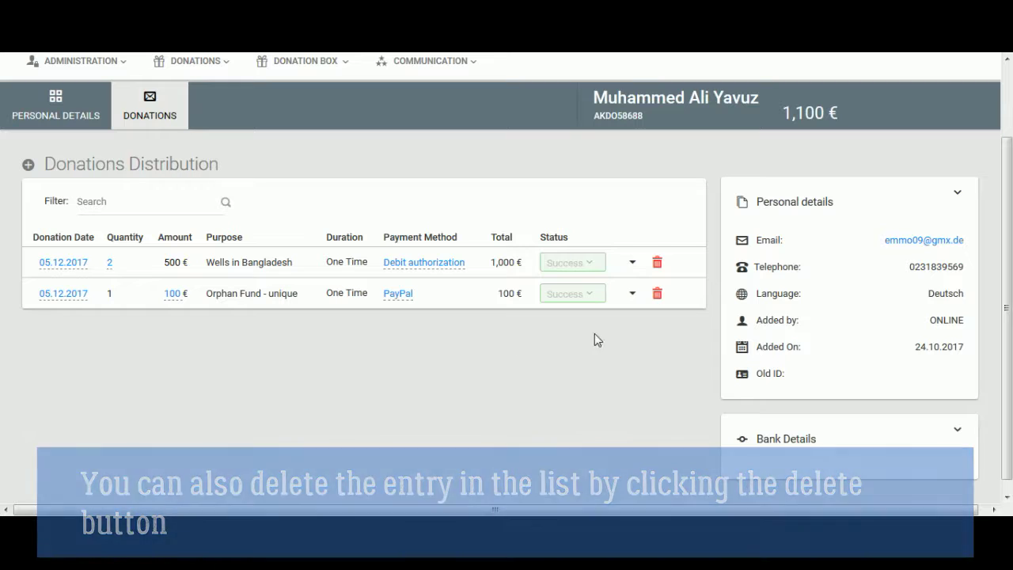
Expand the additional details of the Wells in Bangladesh donation to view its transaction, payment and notes fields.
click(632, 265)
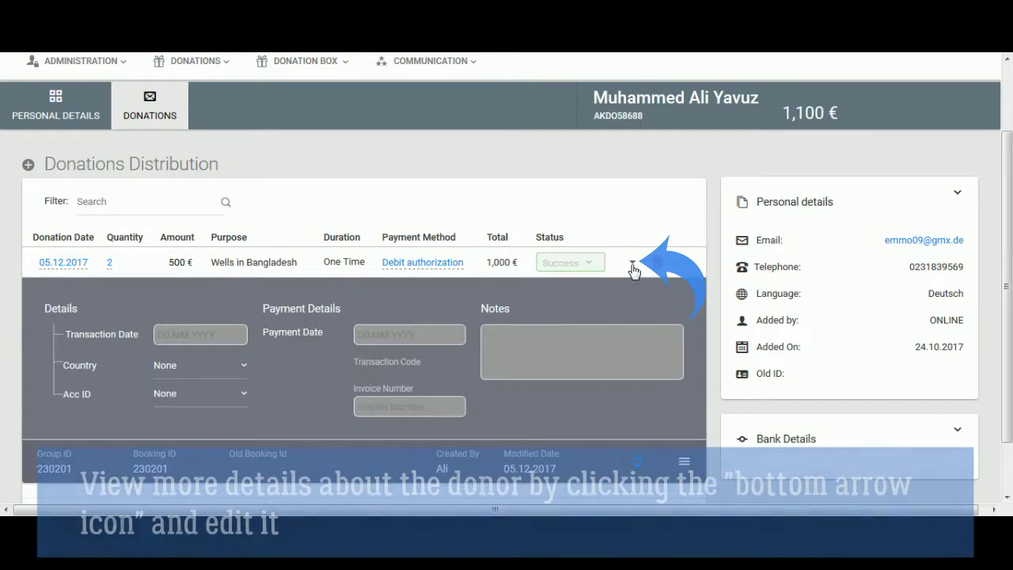
scroll(349, 302, down, 1)
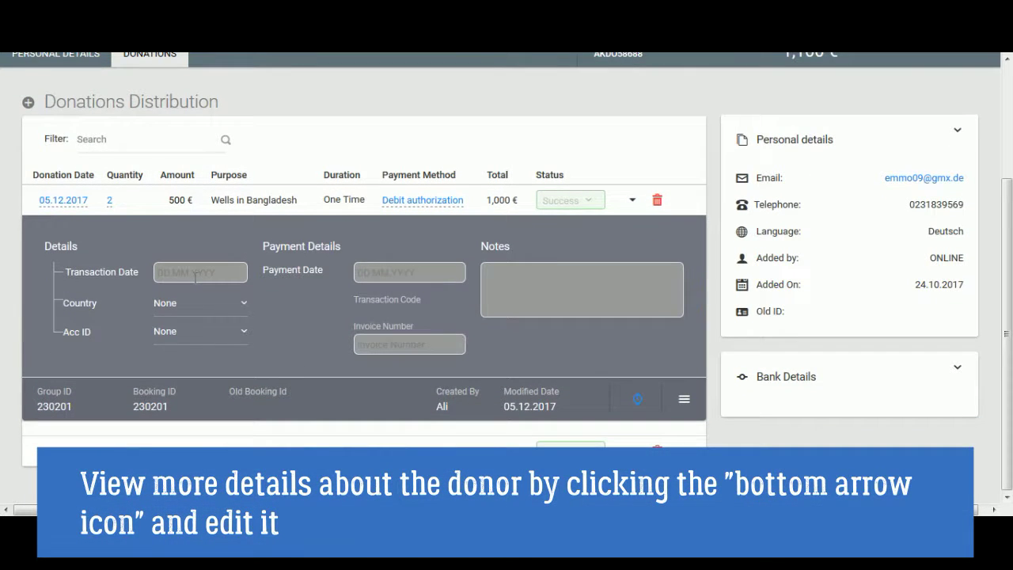
Add the note "donated in december" to the Wells in Bangladesh donation and collapse its details.
click(544, 284)
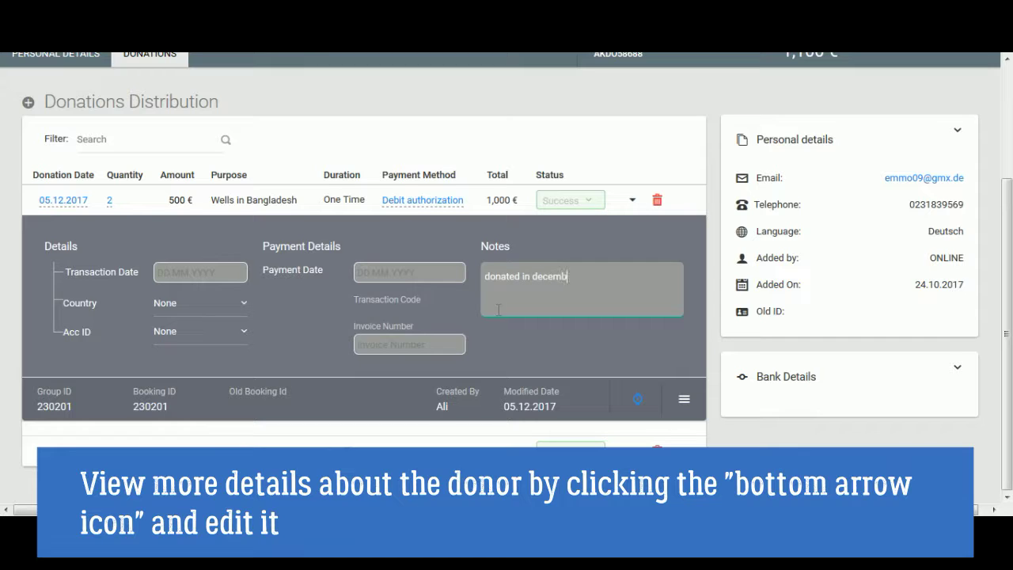
click(524, 343)
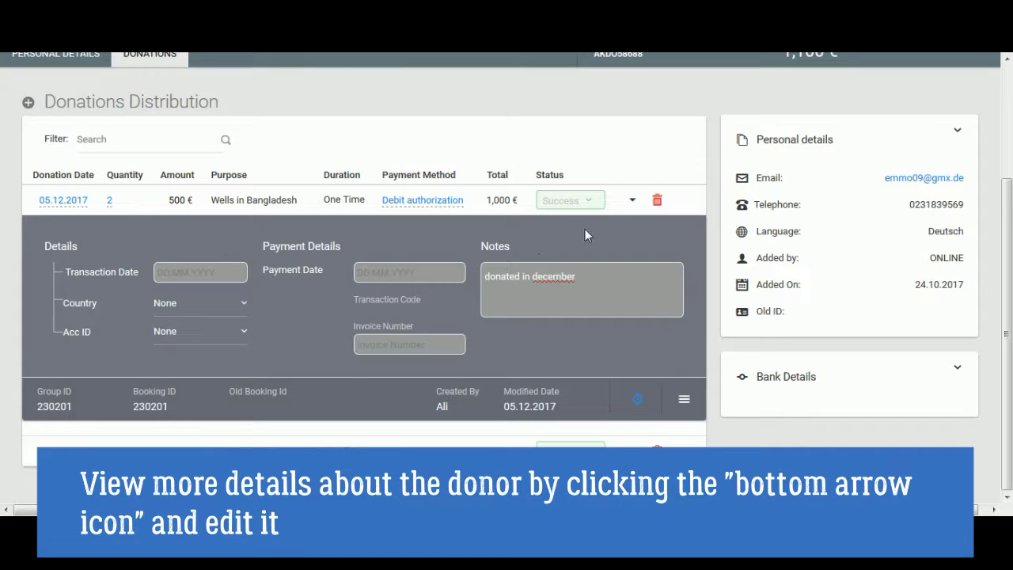
click(631, 201)
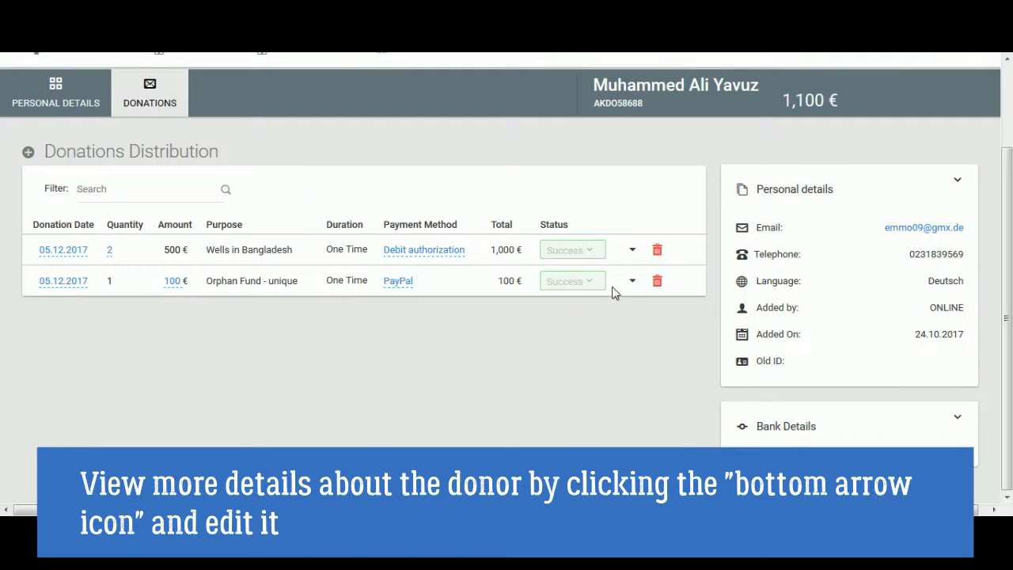
View the additional details of the Orphan Fund - unique donation and collapse them again.
click(633, 282)
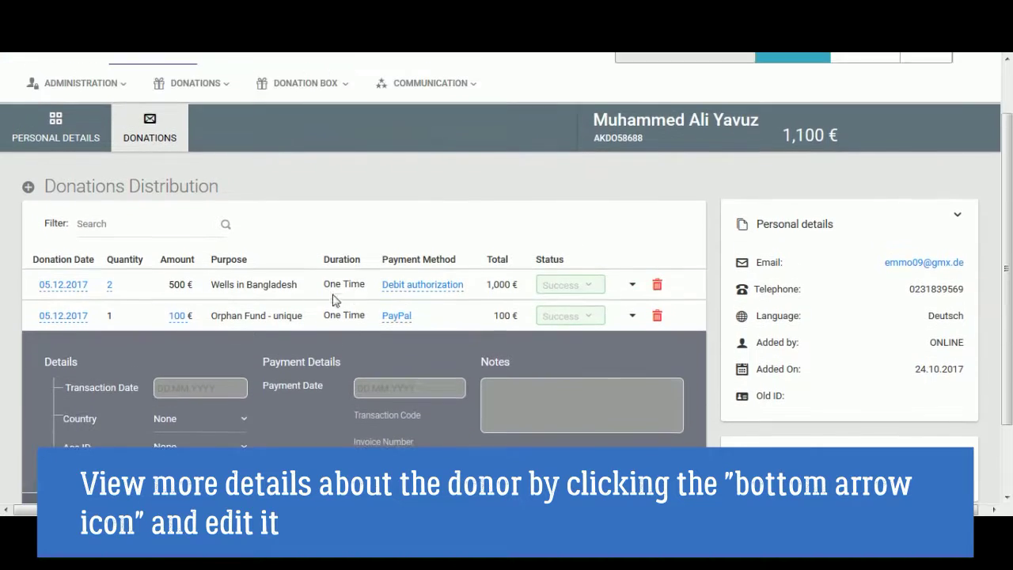
scroll(260, 323, down, 1)
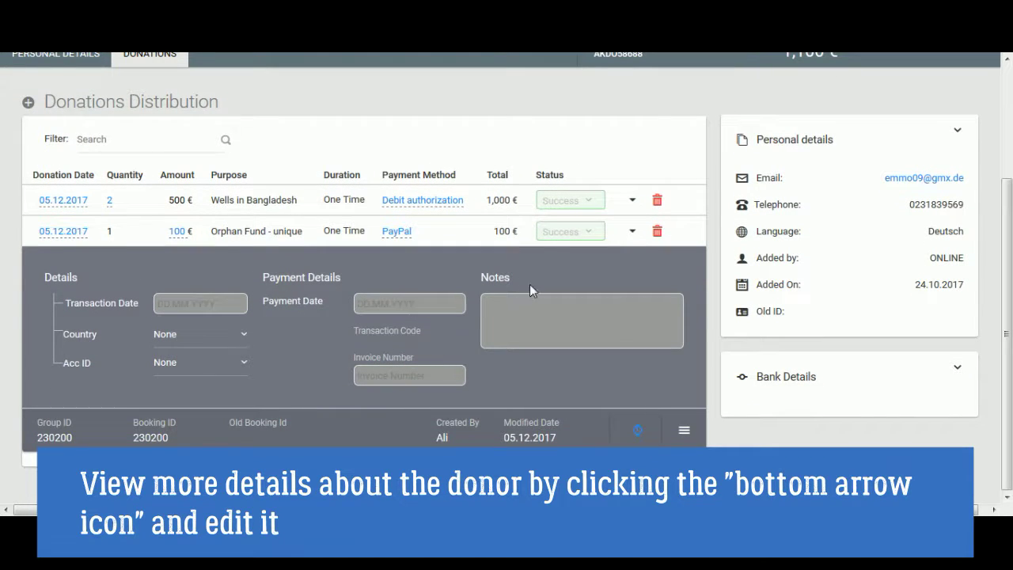
click(632, 233)
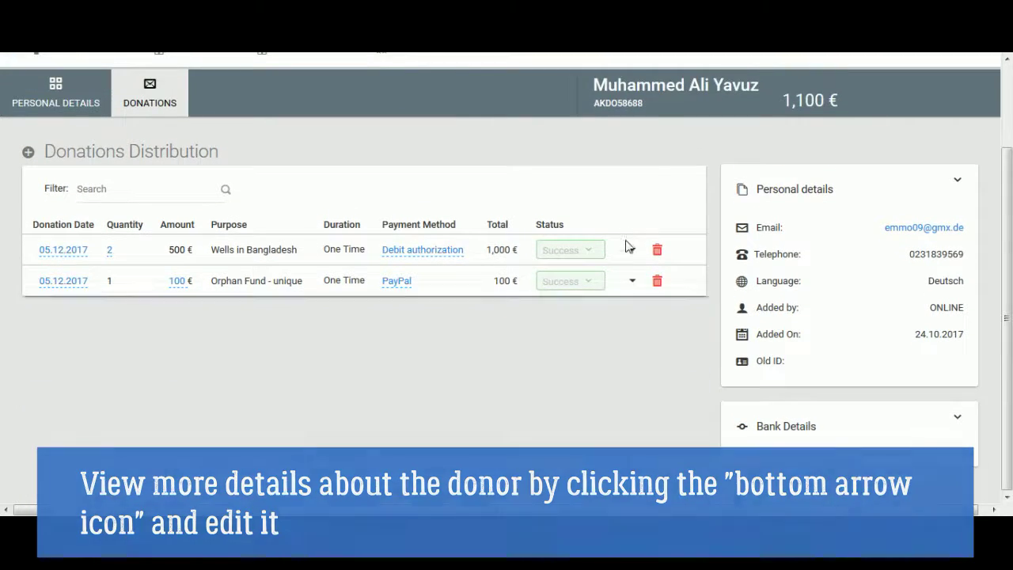